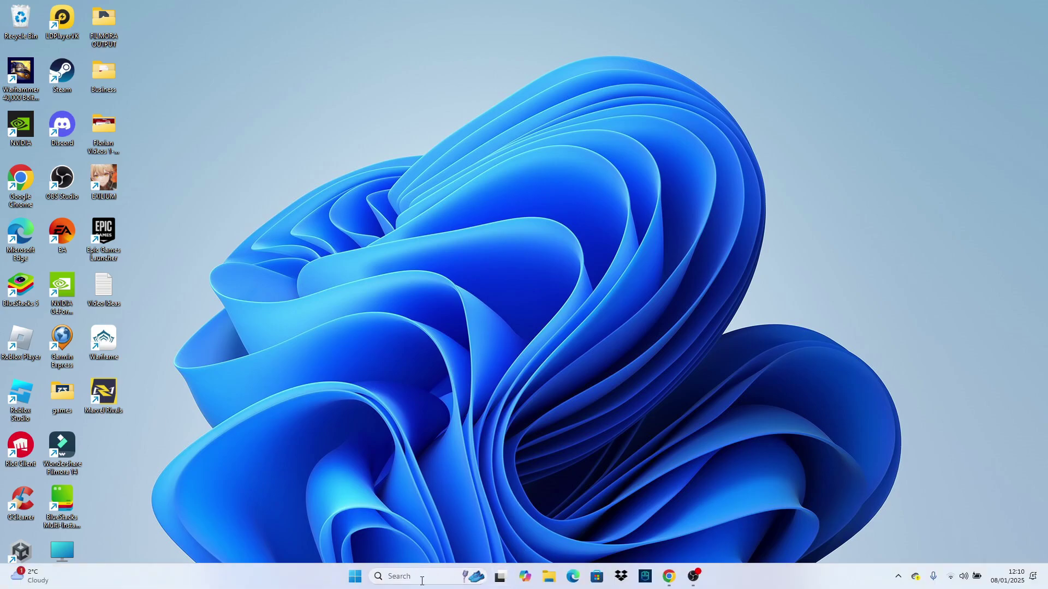
Step: Search 'st' from the taskbar and launch the Settings app from the results
click(422, 579)
text(SEE)
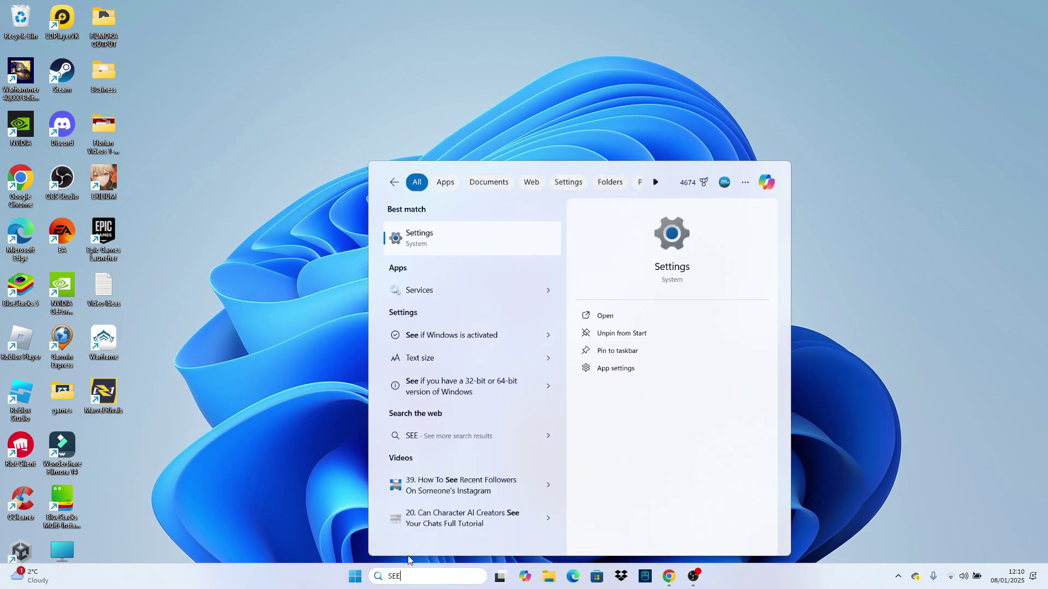
key(BackSpace)
key(BackSpace)
text(TT)
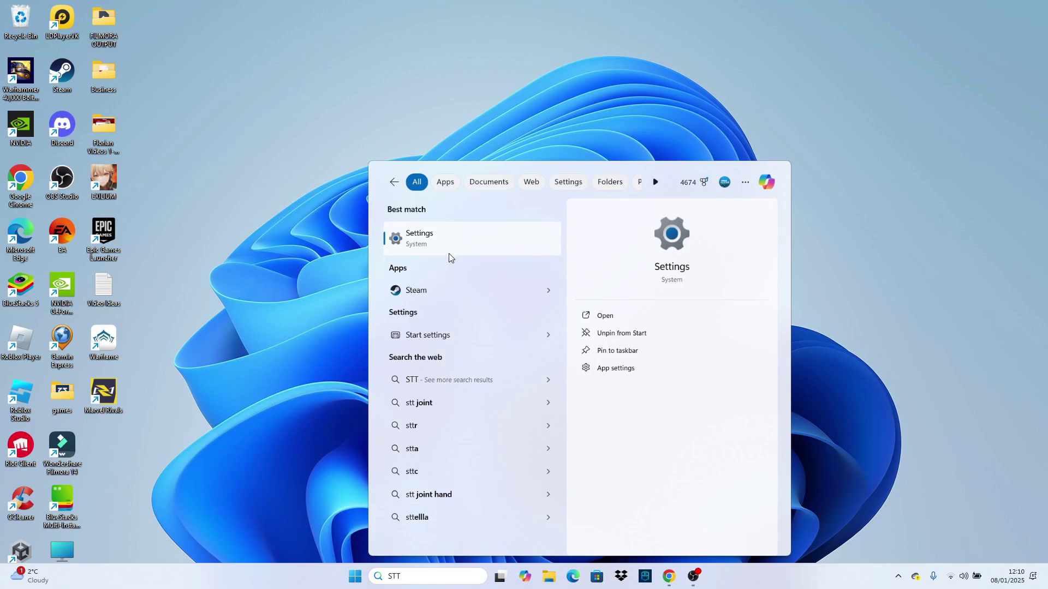
click(490, 238)
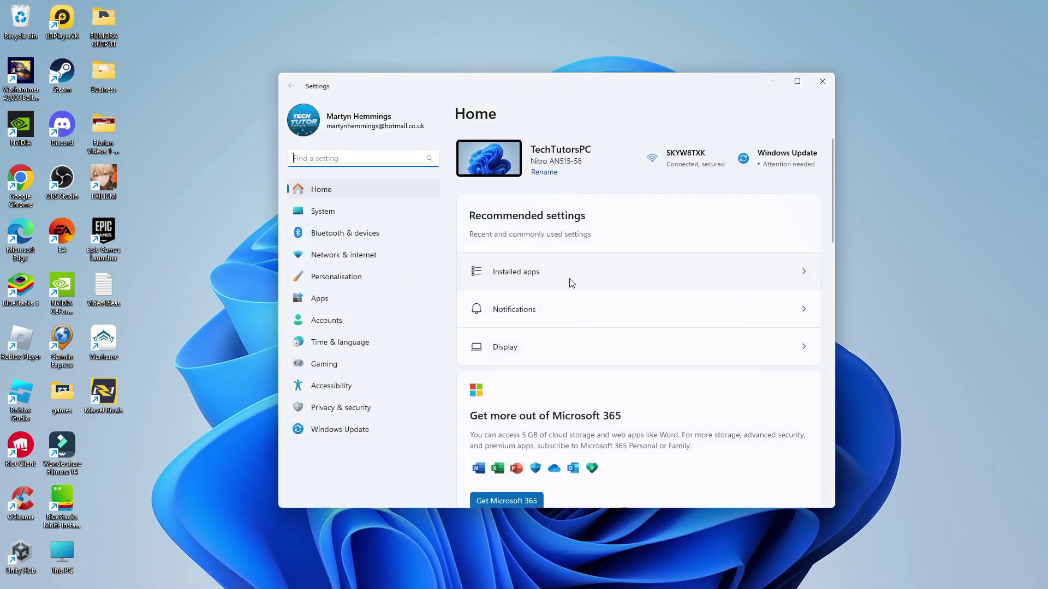
Step: Go to System > Troubleshoot > Other trouble-shooters in Settings
click(385, 217)
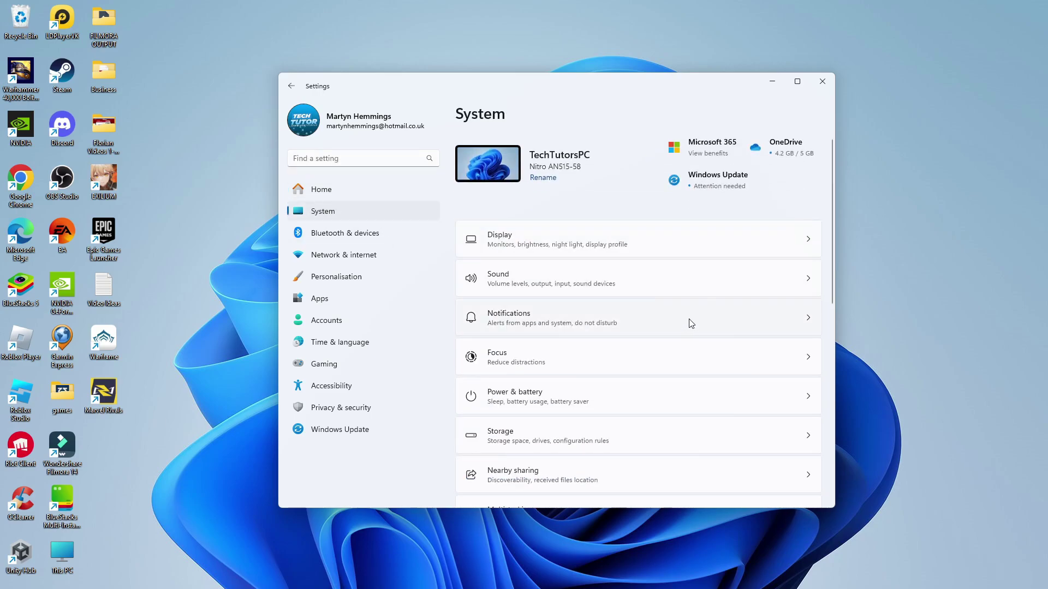
scroll(691, 323, down, 5)
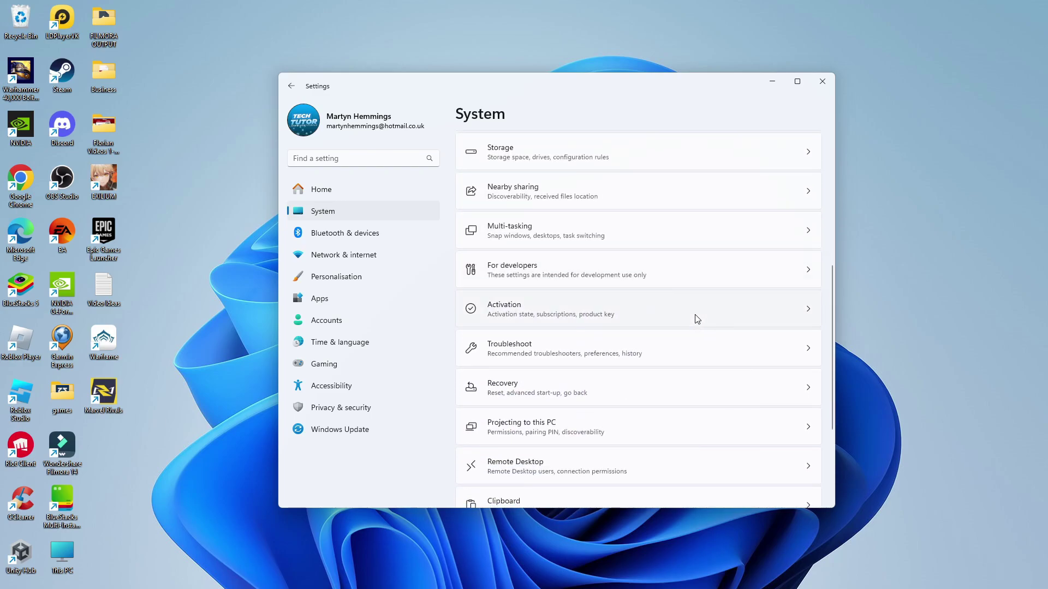
click(610, 348)
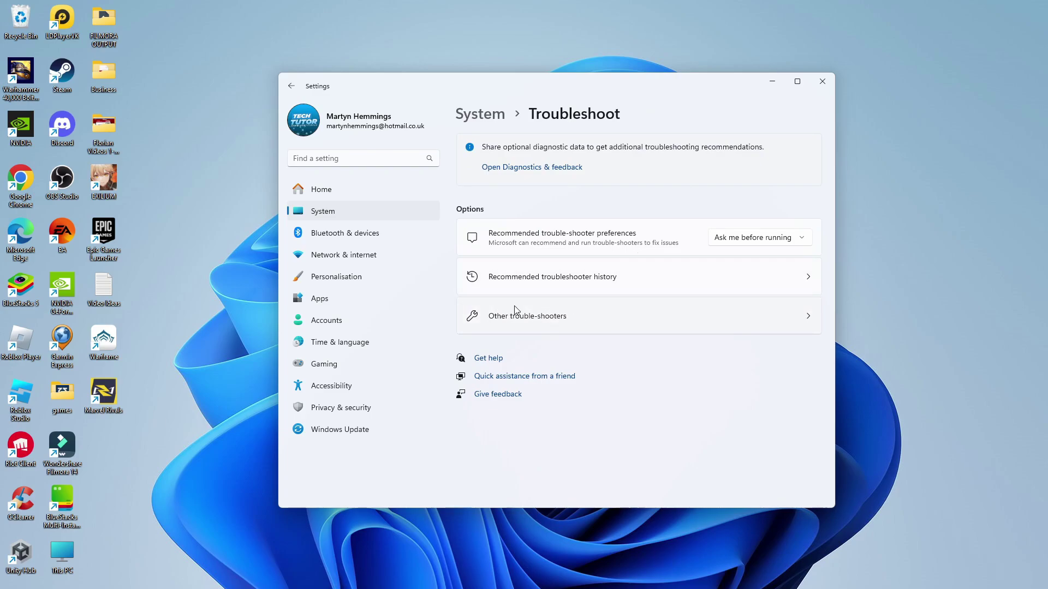
click(564, 318)
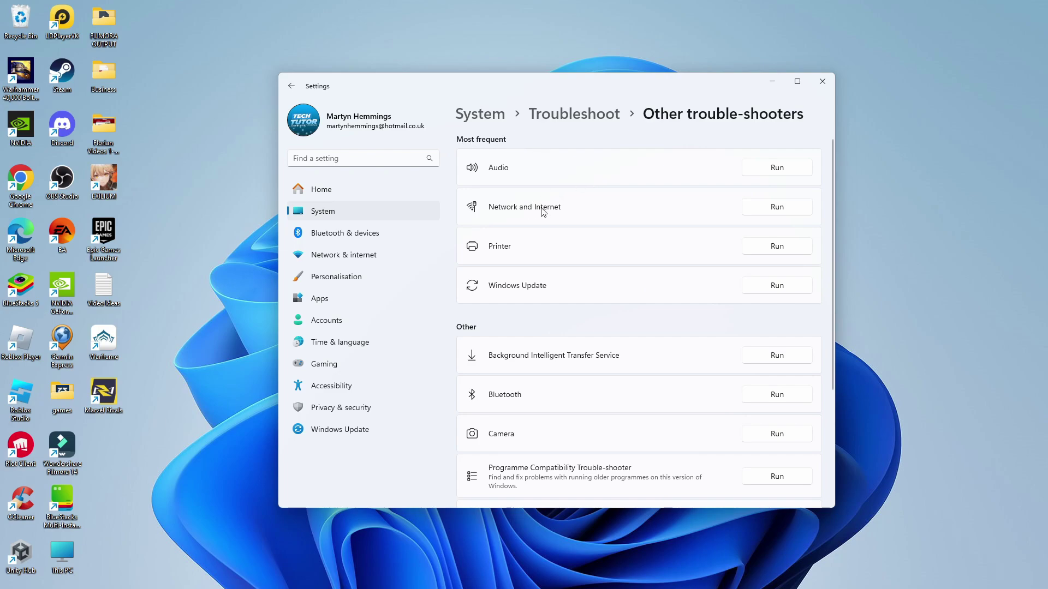
Step: Run the Network and Internet troubleshooter, review its results and extra help, then close Get Help and Settings
click(769, 208)
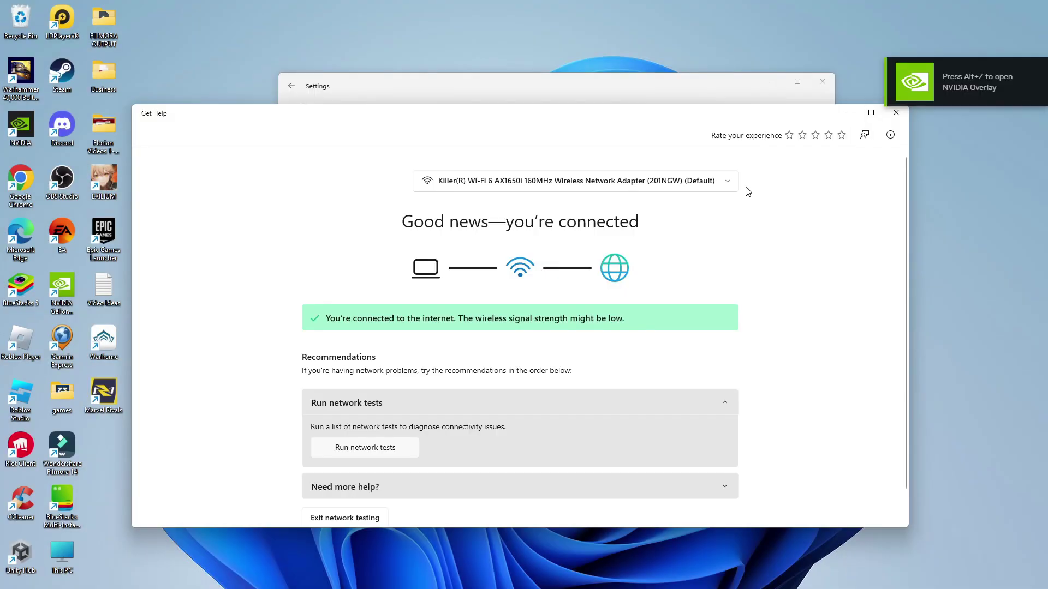
scroll(788, 271, down, 1)
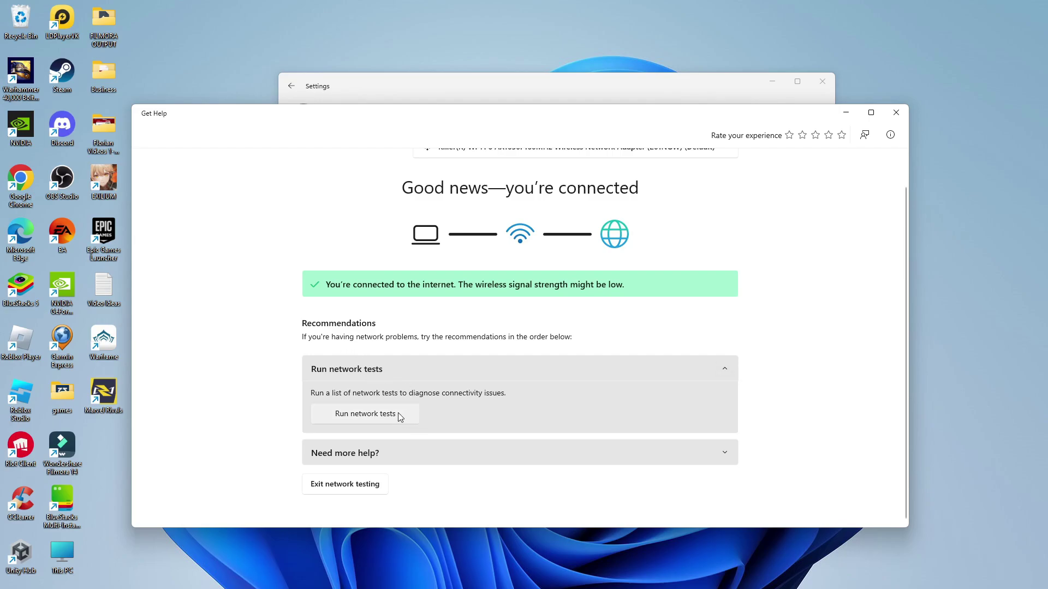
click(436, 453)
scroll(673, 366, down, 4)
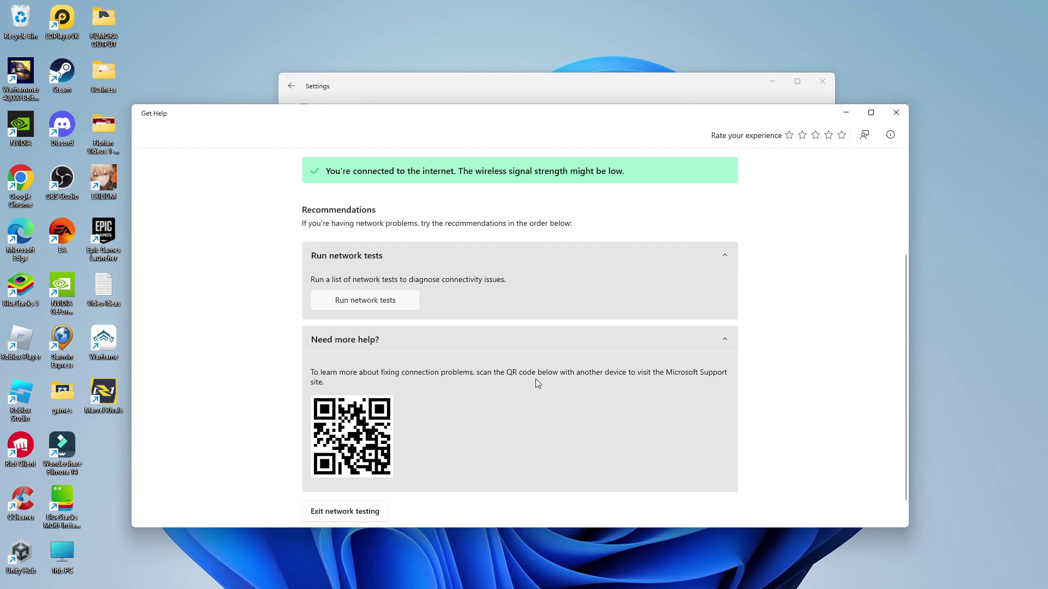
click(898, 116)
click(822, 82)
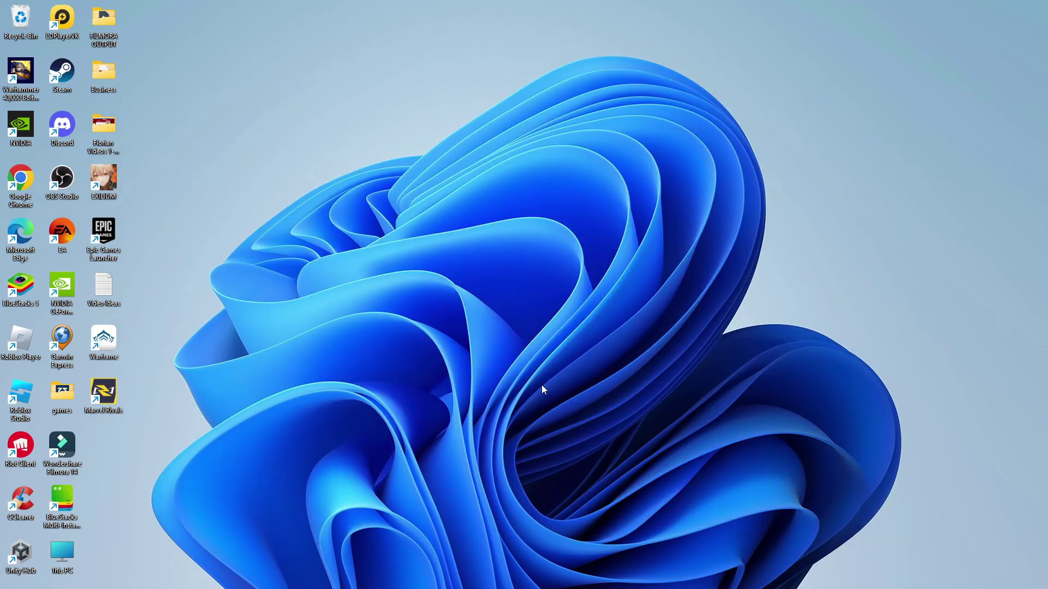
Step: Search 'CMD' and launch Command Prompt as administrator
mouse_move(504, 587)
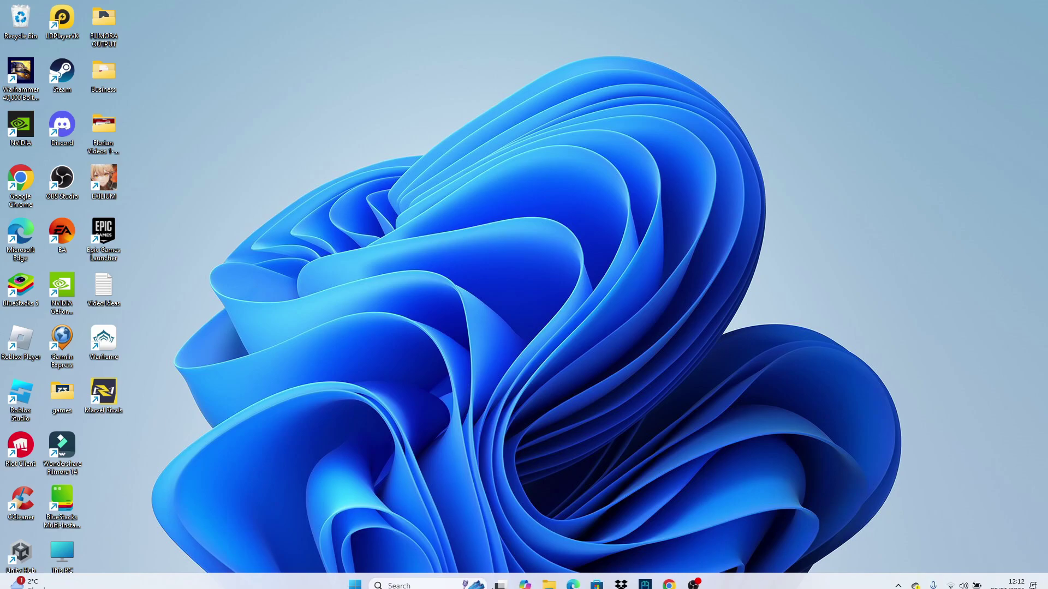
click(413, 576)
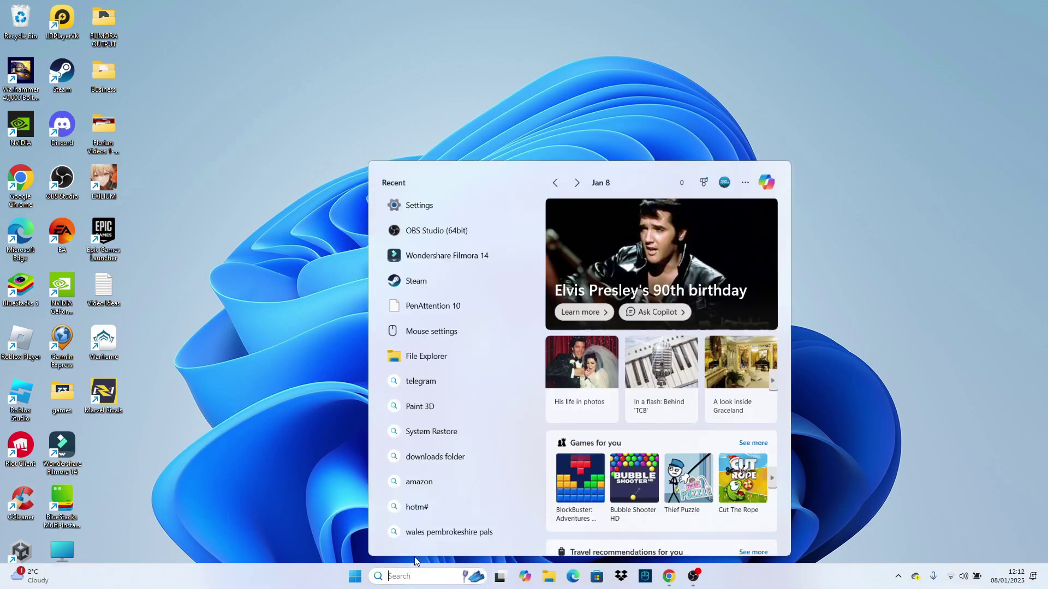
text(CMD)
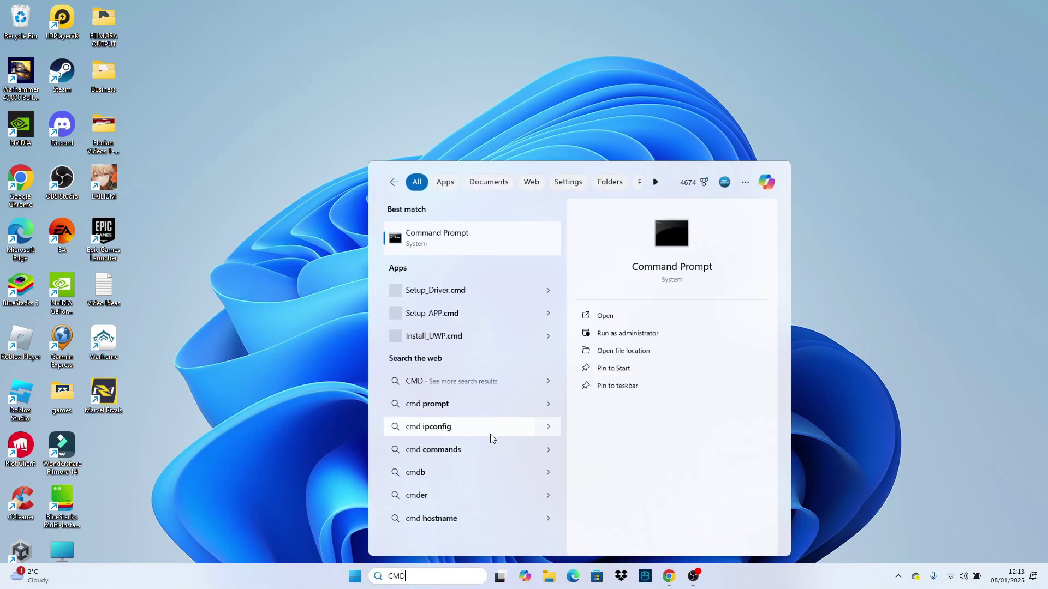
right_click(473, 240)
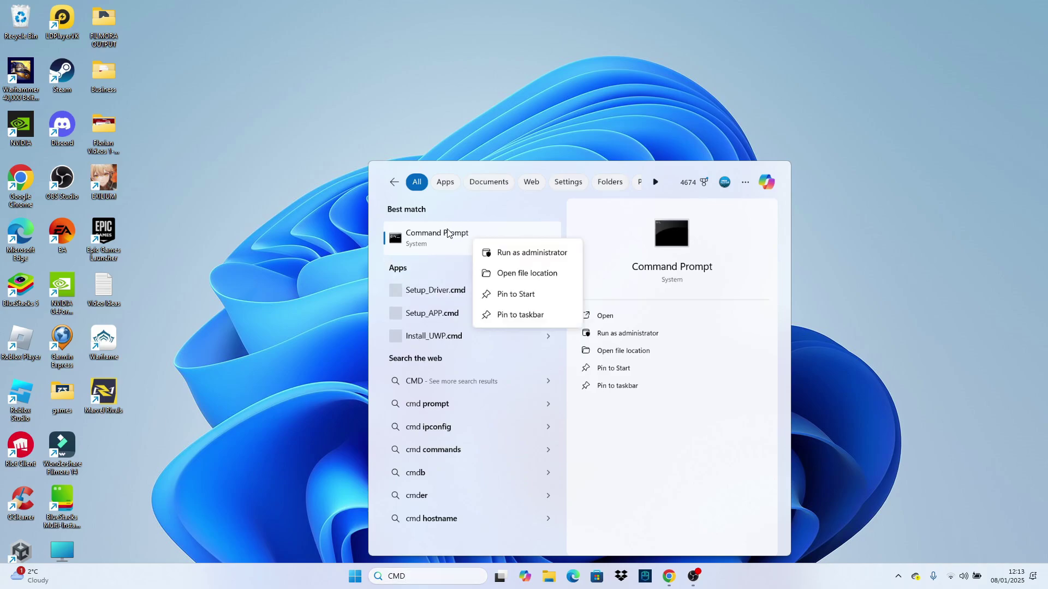
click(557, 254)
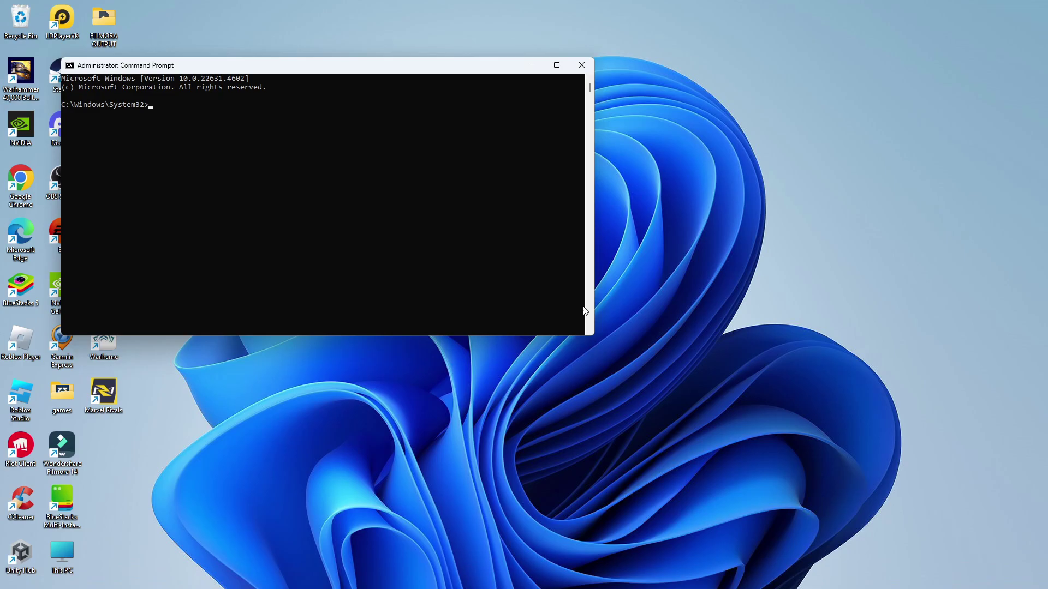
Step: Flush the DNS resolver cache by running ipconfig /flushdns
text(ipconfig /flushdns)
key(Return)
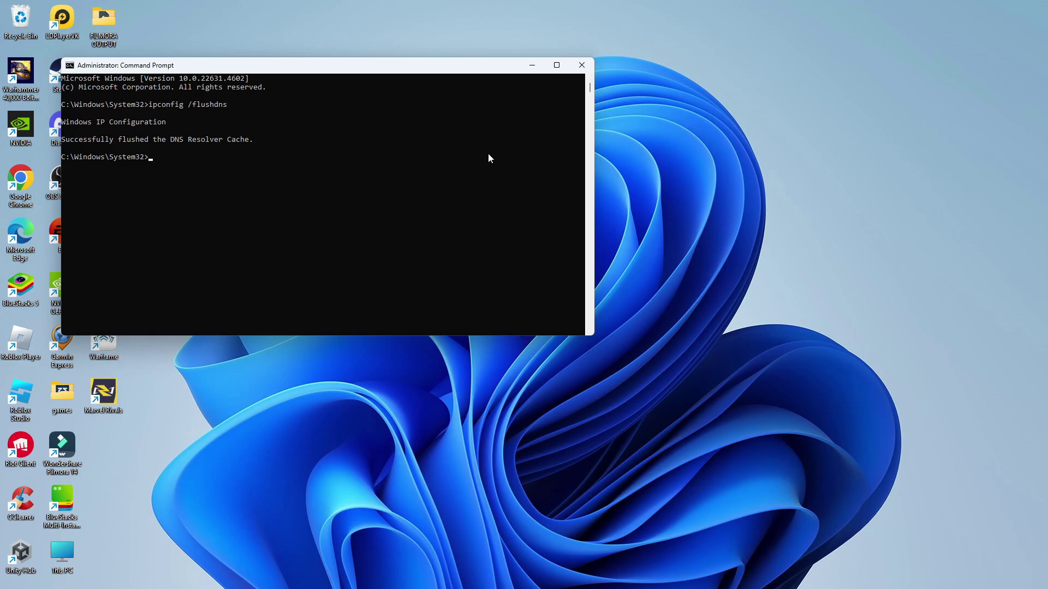
Step: Reset the Winsock catalog with netsh winsock reset, then exit Command Prompt
text(tsh winsock reset)
key(Return)
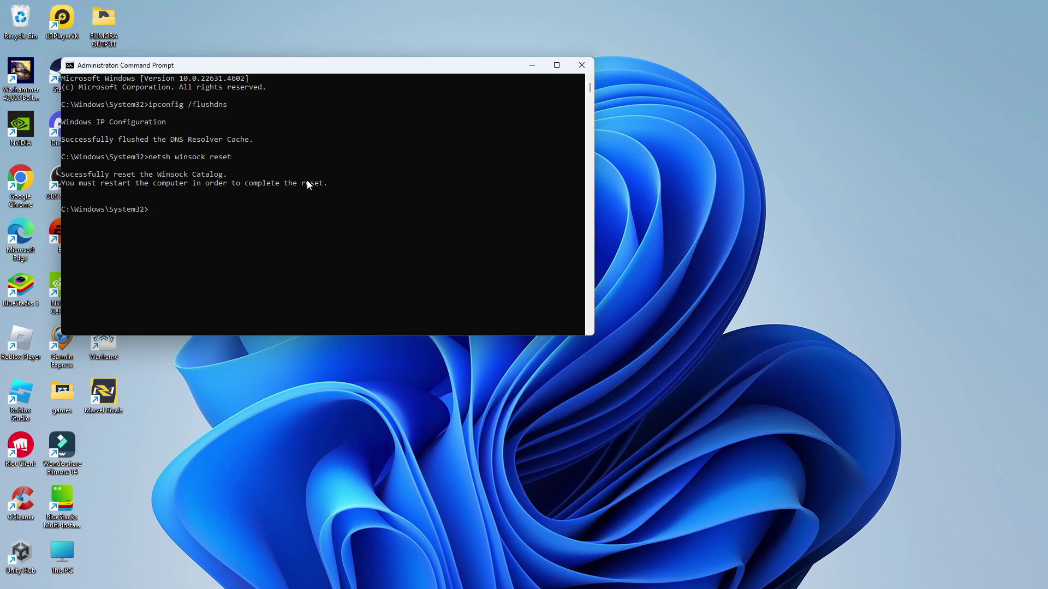
text(exit)
key(Return)
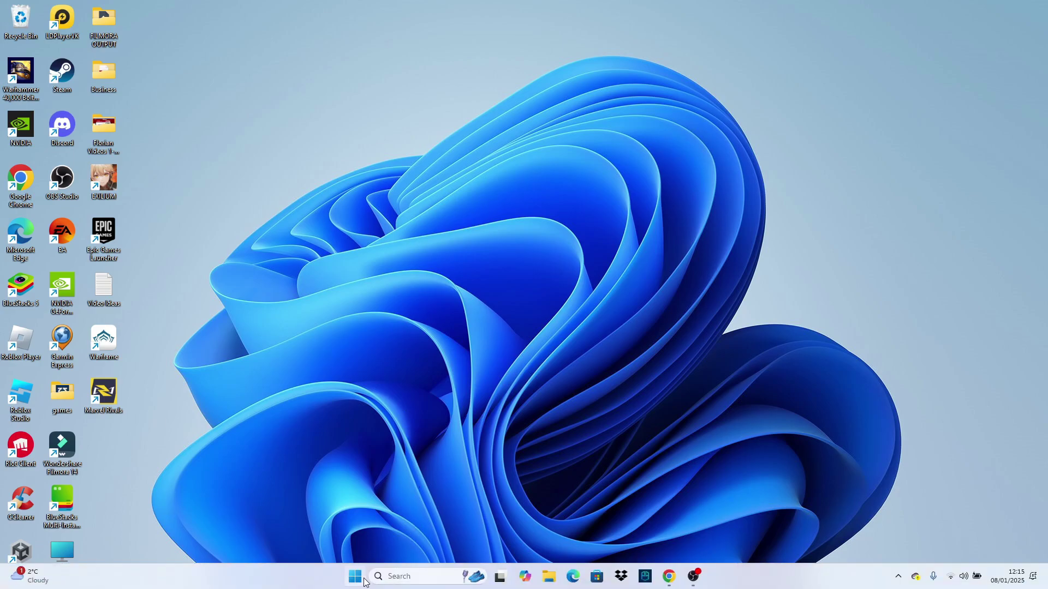
Step: Use the Start menu's power options to restart the PC
click(361, 580)
click(659, 537)
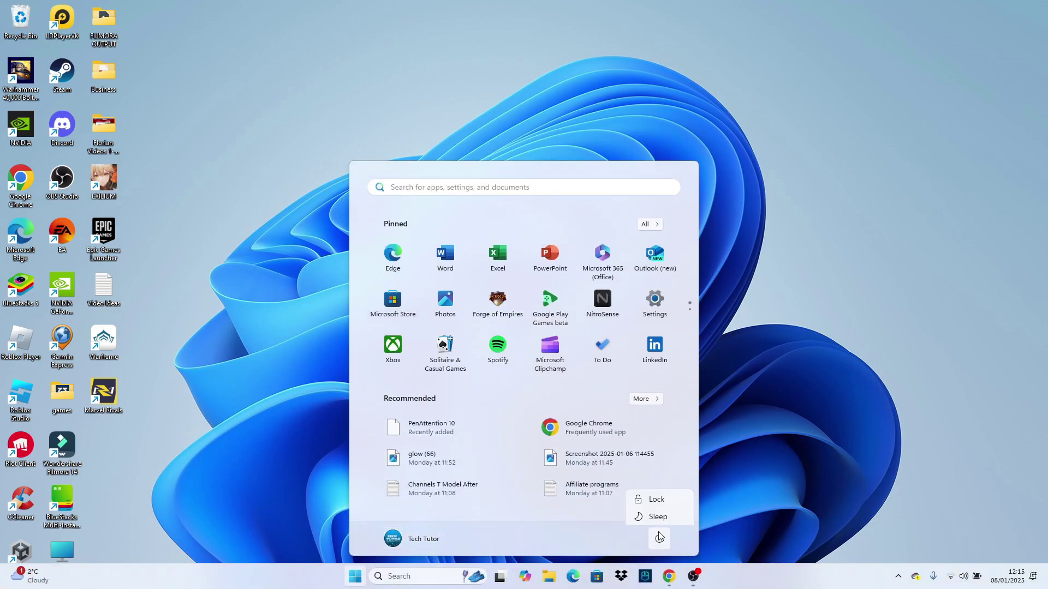
click(732, 377)
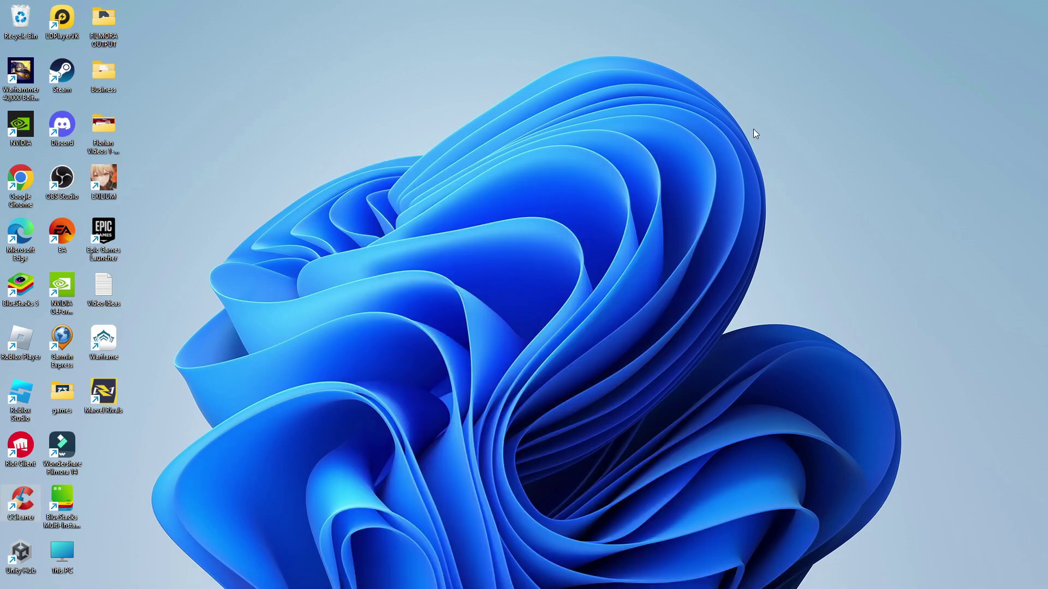